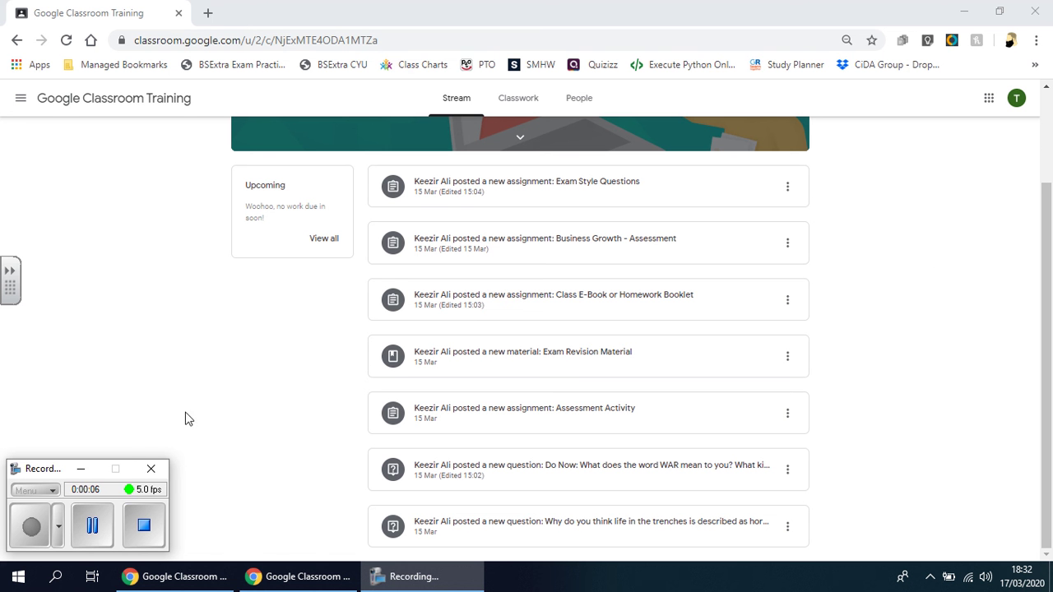
- Open the Assessment Activity assignment from the class stream and bring up its attached World War Trenches worksheet
click(80, 469)
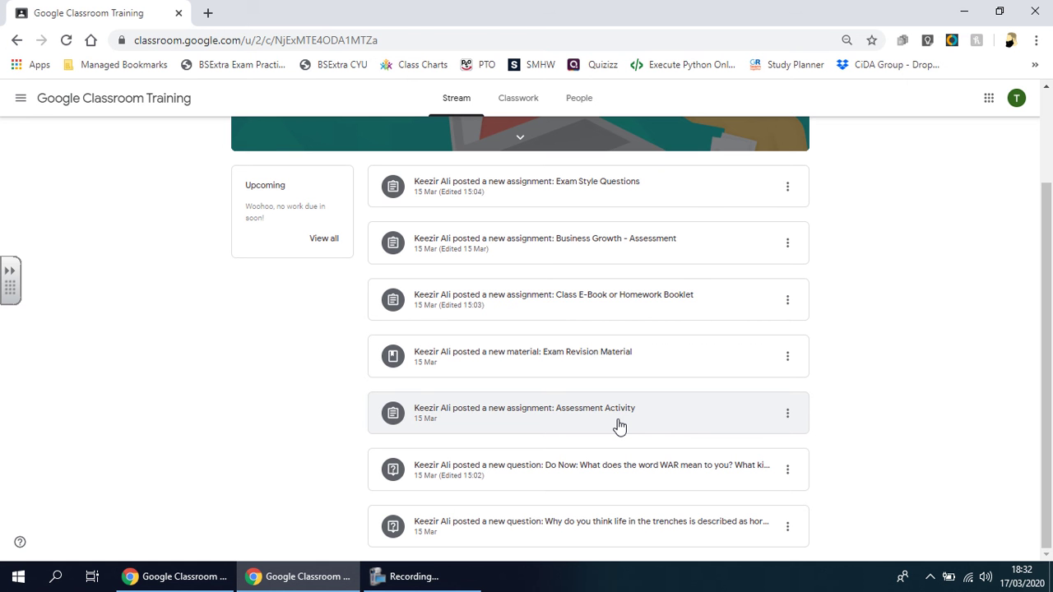
click(621, 425)
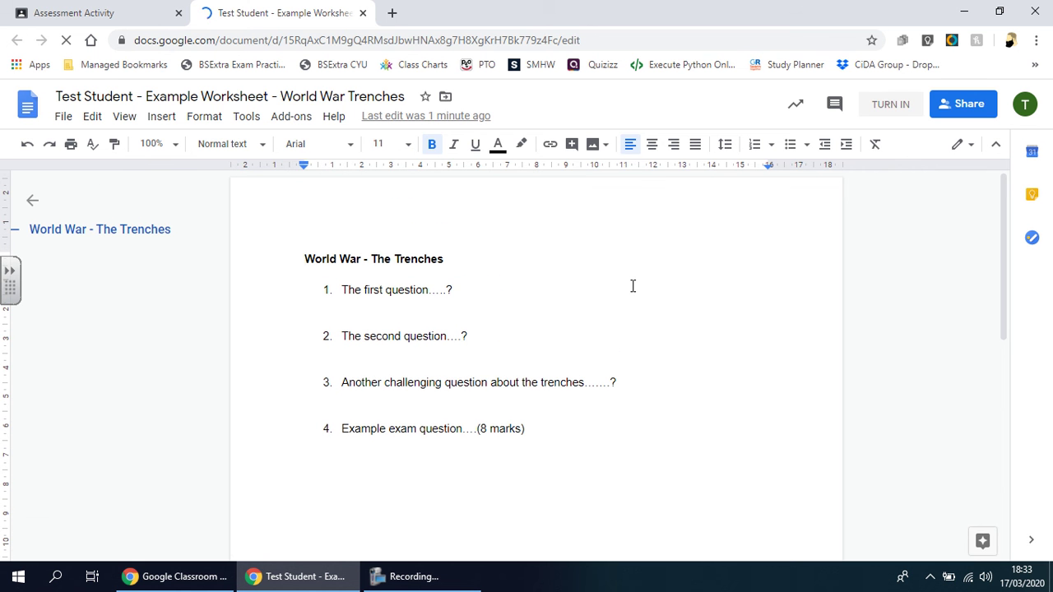
click(50, 13)
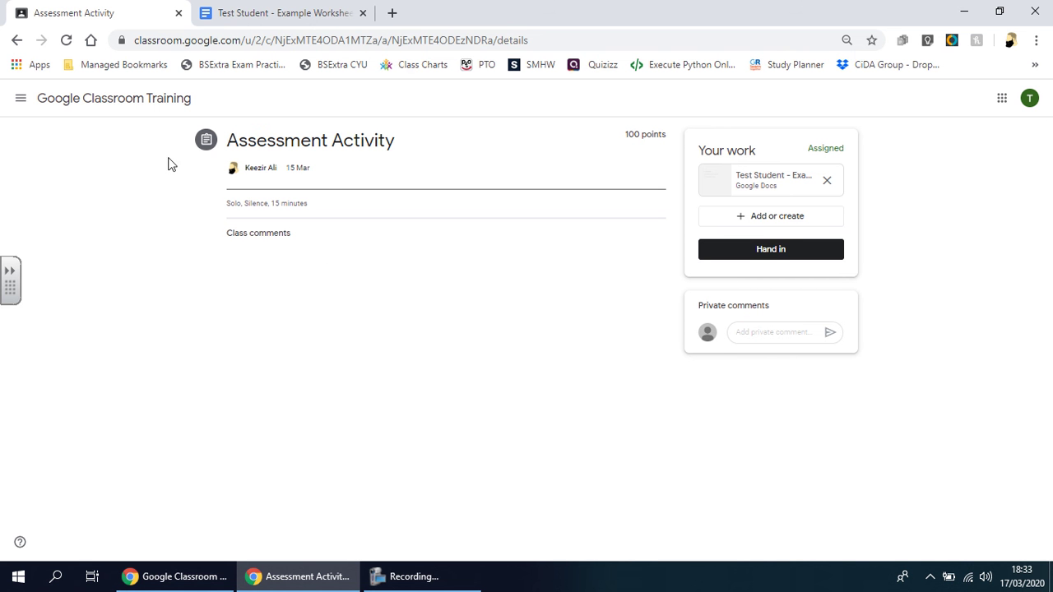
click(277, 21)
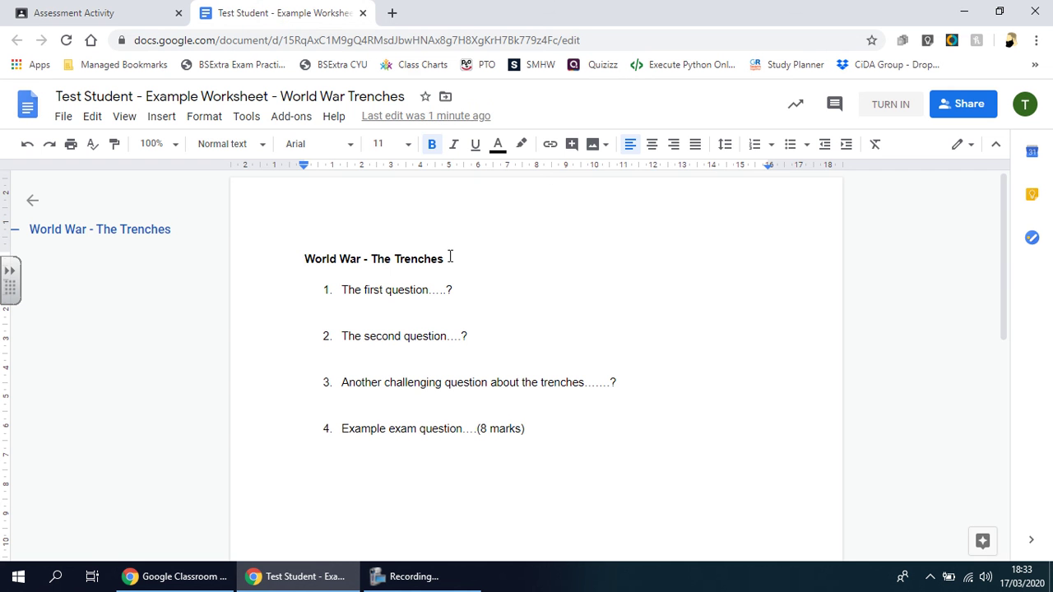
- Add the text "Answer" after each of the four questions in the World War - The Trenches worksheet
click(476, 297)
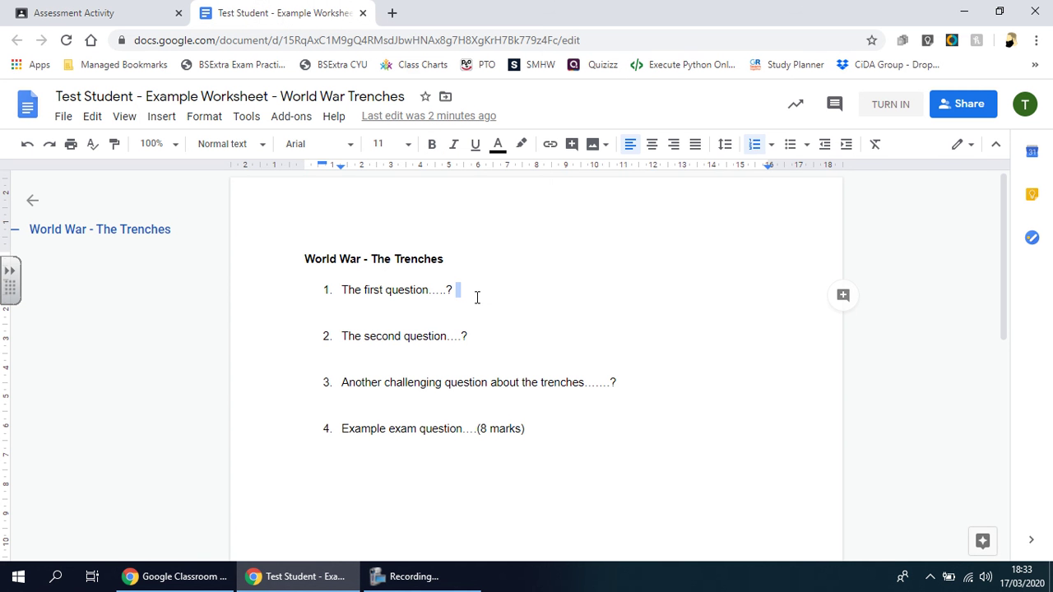
click(485, 299)
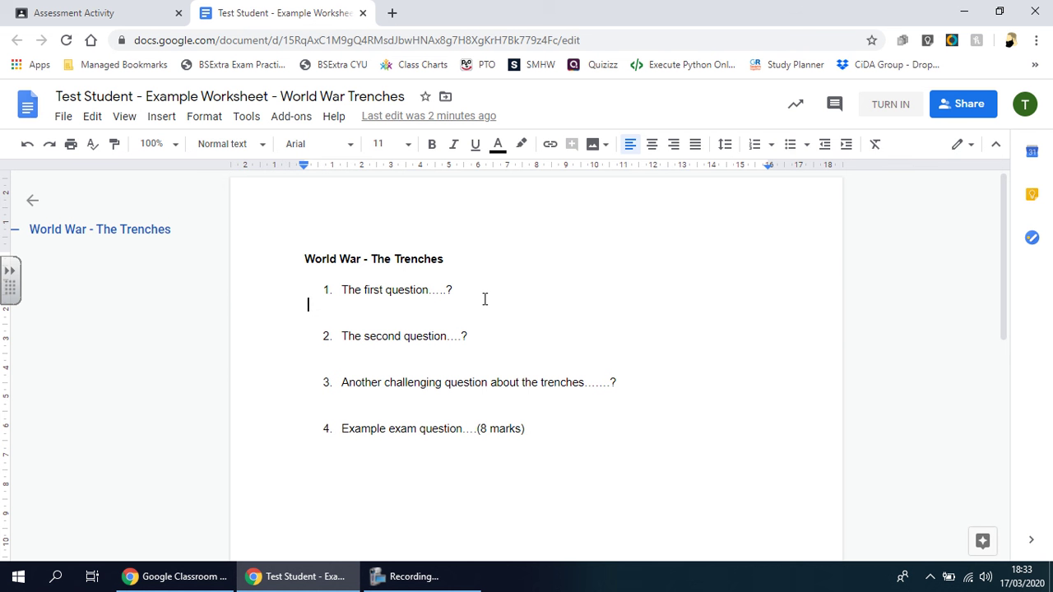
click(475, 283)
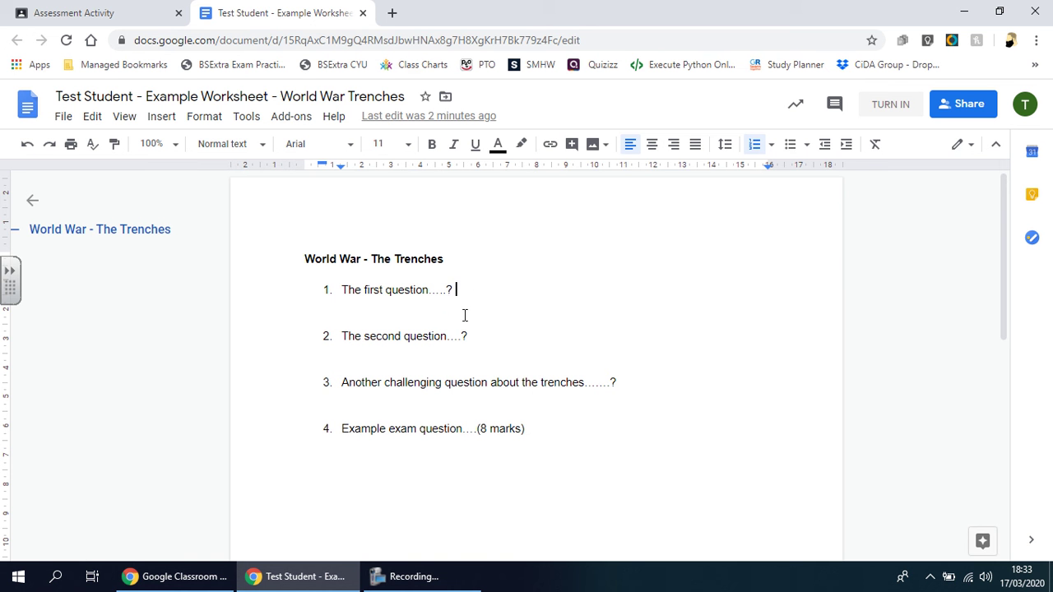
text(Answer)
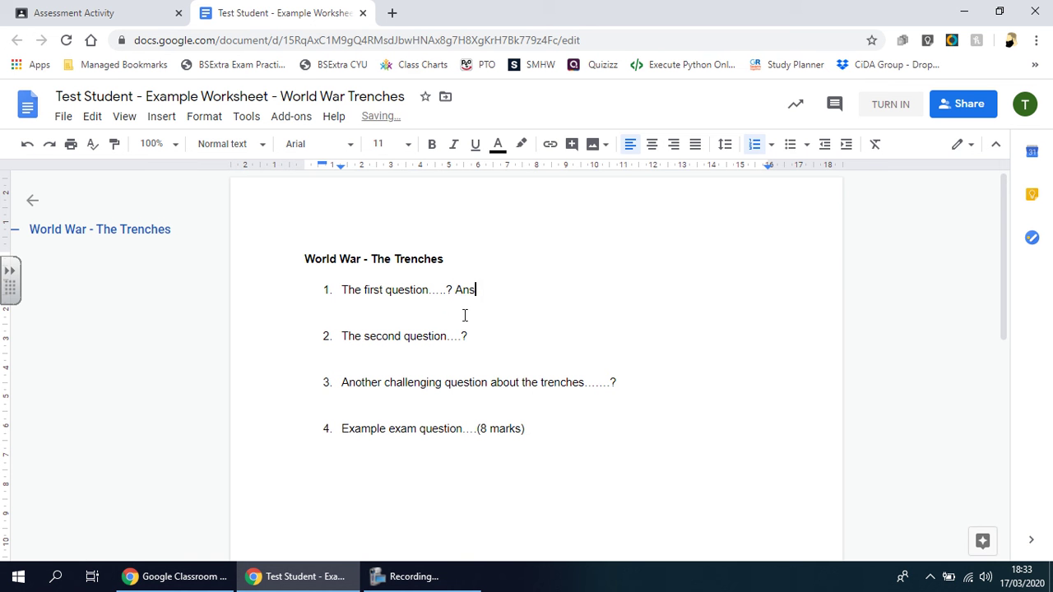
click(507, 336)
text(Answer)
click(672, 383)
text(Answer)
click(591, 428)
text(Answer)
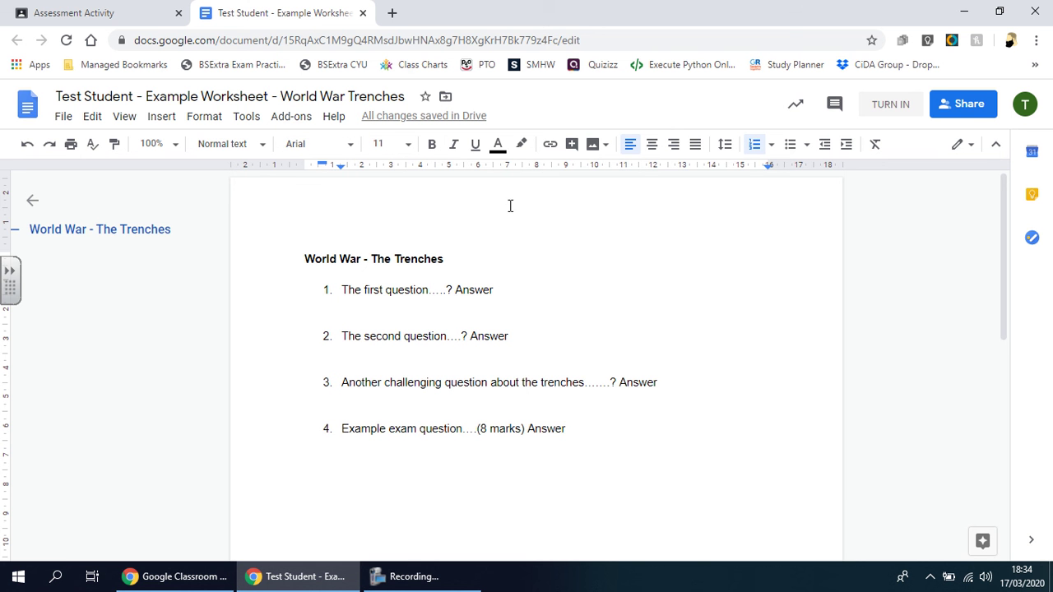
- Extend the answer to the first question with a full stop and the text "Developed answer...."
double_click(468, 292)
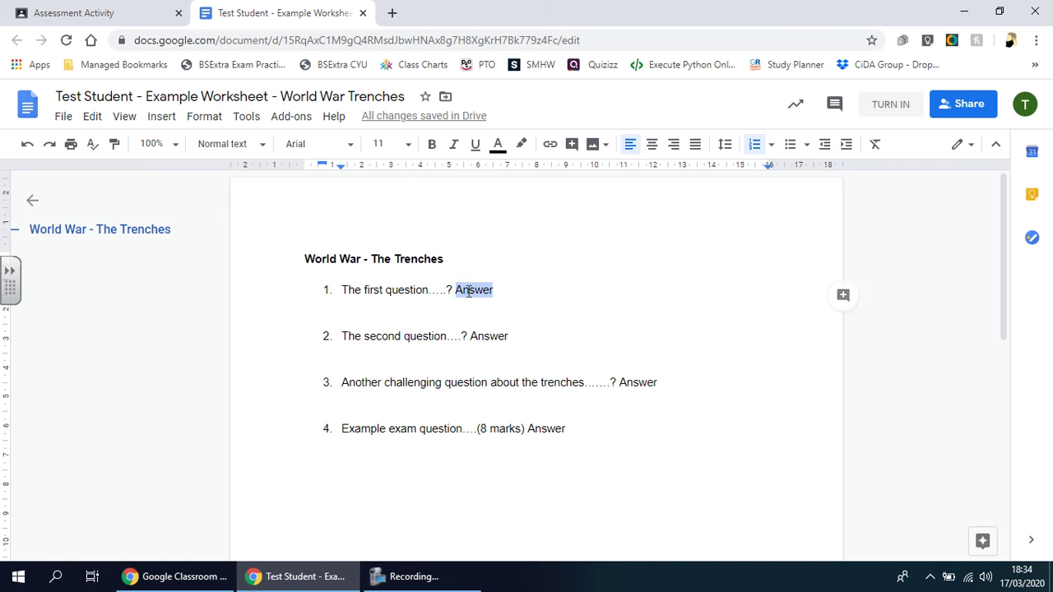
click(516, 296)
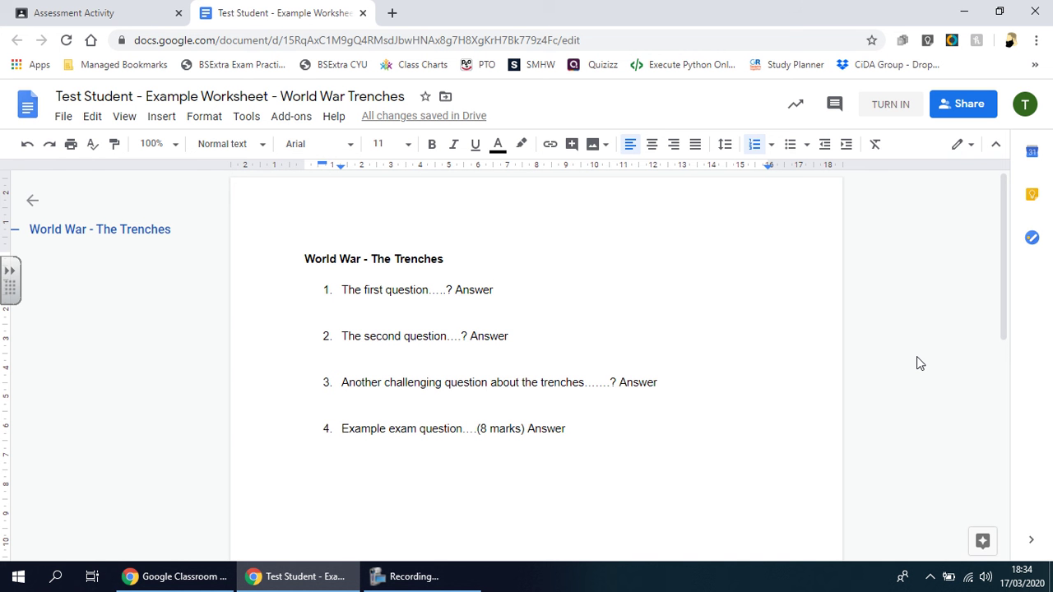
text(. )
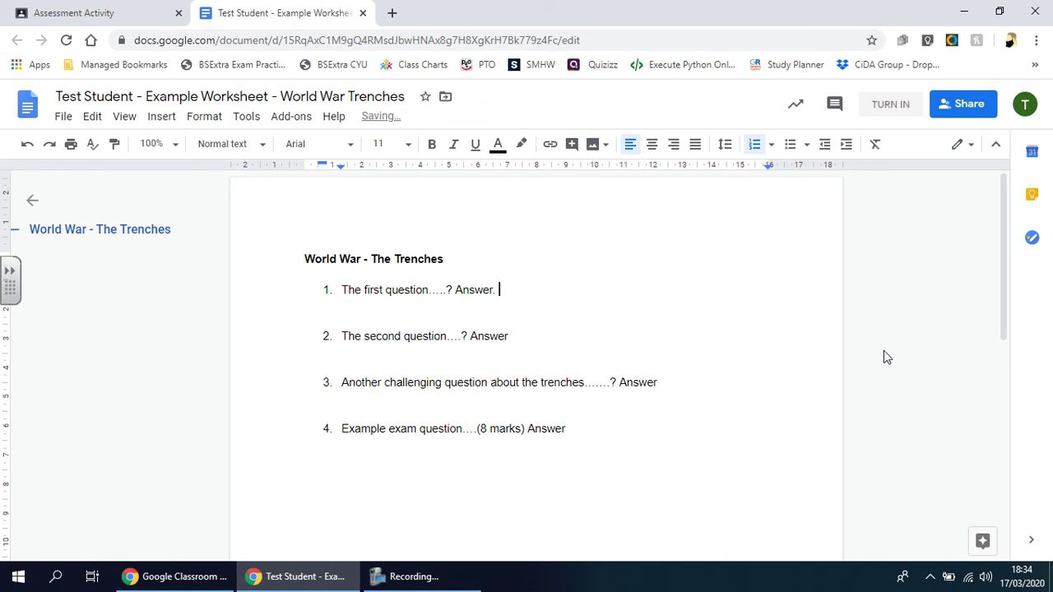
text(Developed answ)
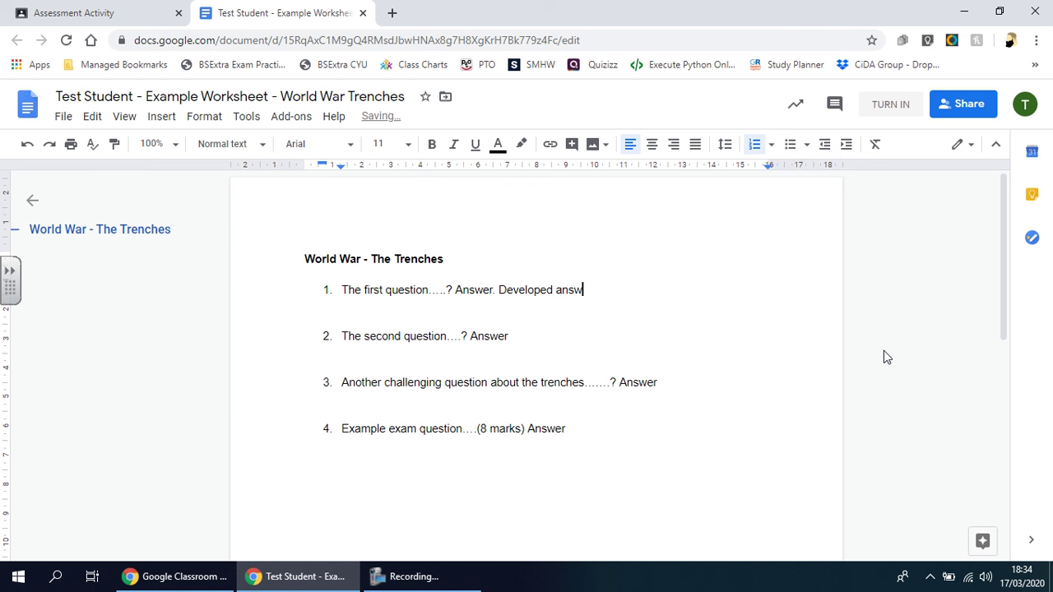
text(er....)
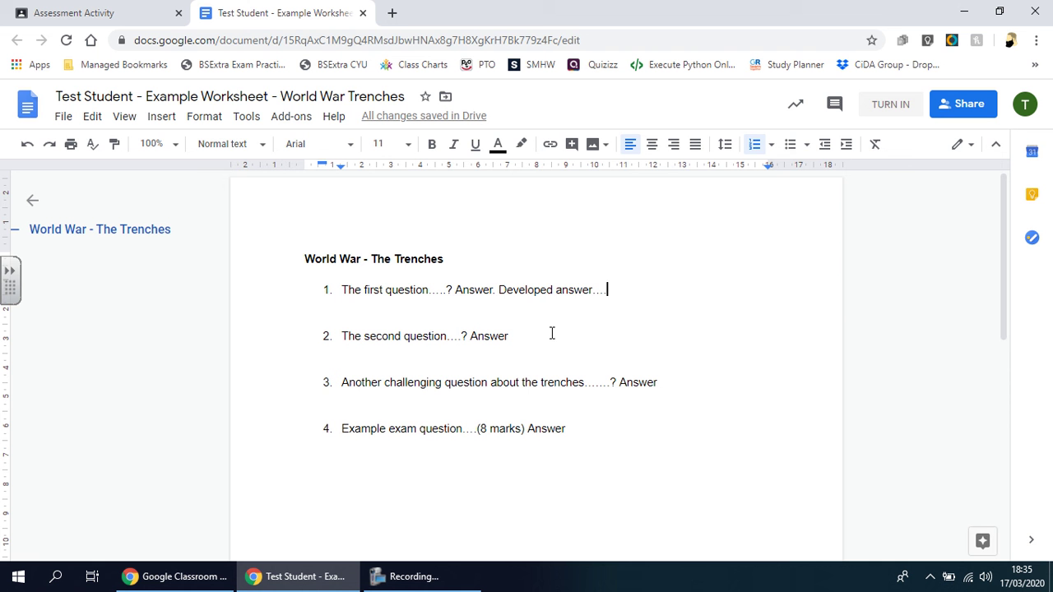
- Colour the "Developed answer...." text in the first question bright green
drag(499, 289, 649, 288)
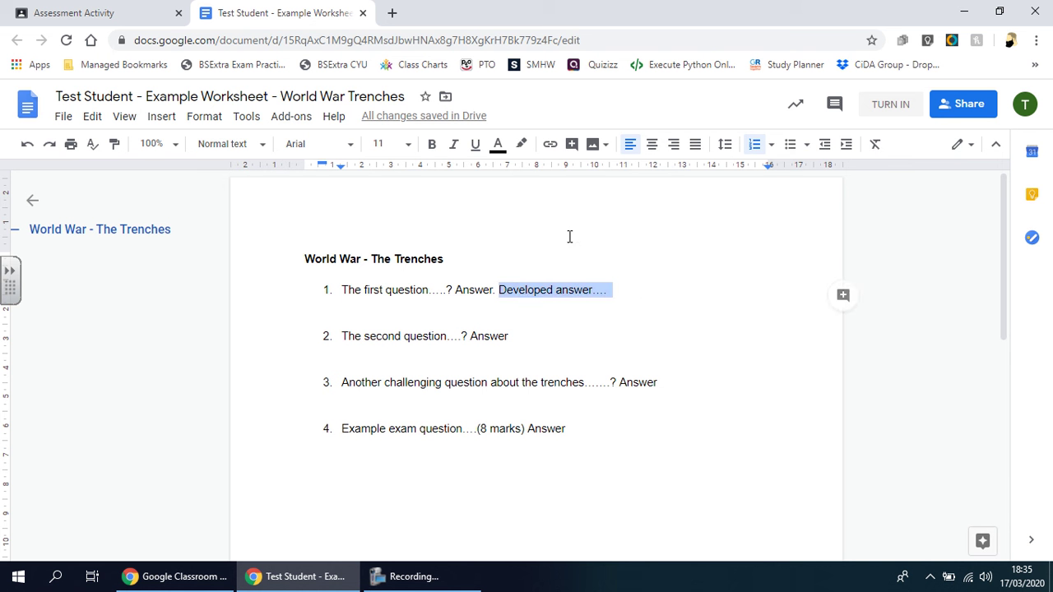
click(498, 146)
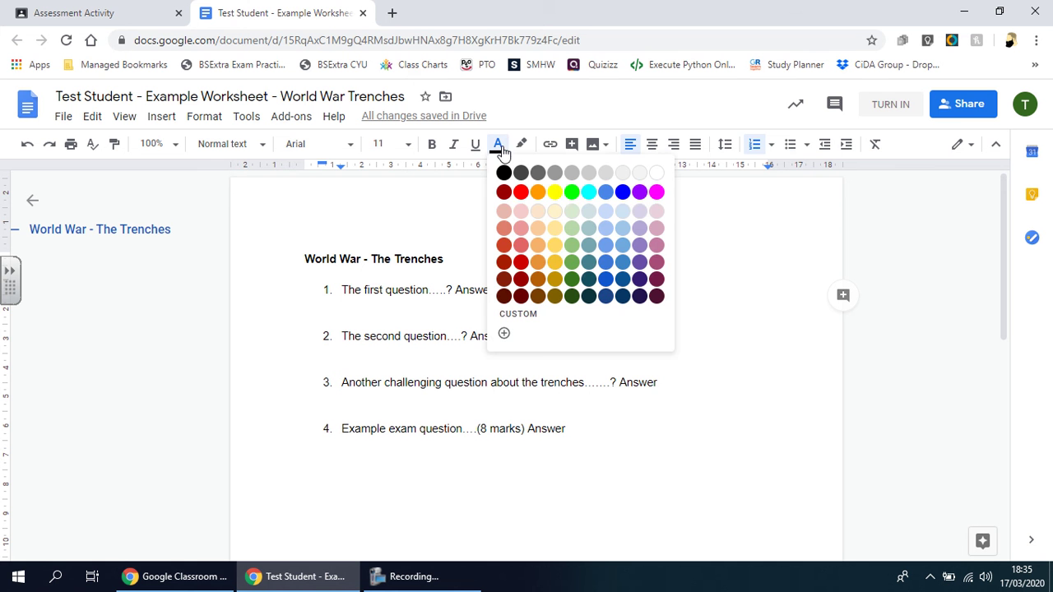
click(572, 192)
click(649, 329)
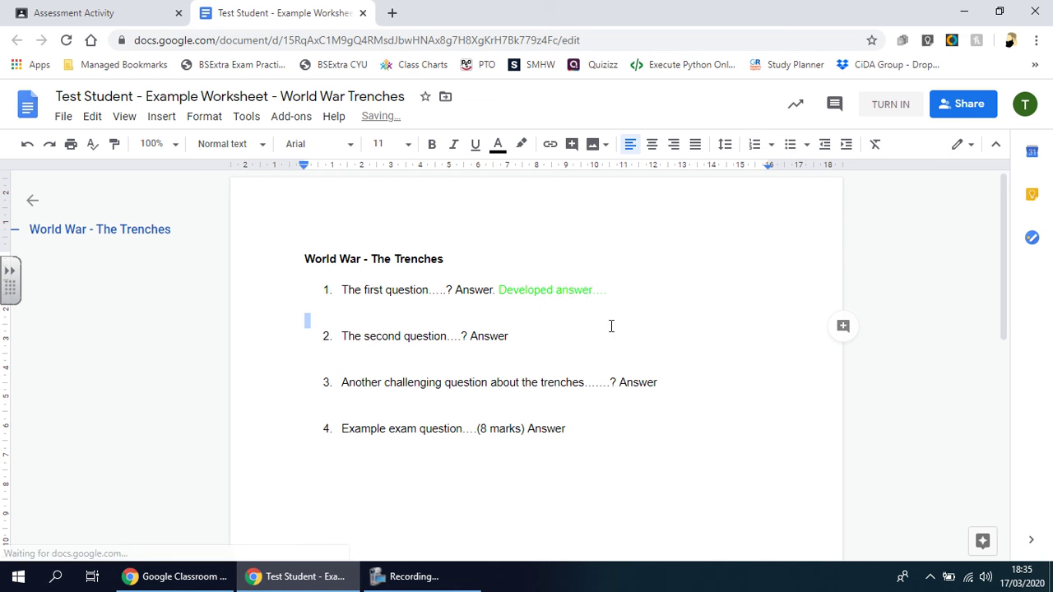
- Change the colour of the "Developed answer...." text to a dark green
drag(496, 289, 617, 289)
click(499, 146)
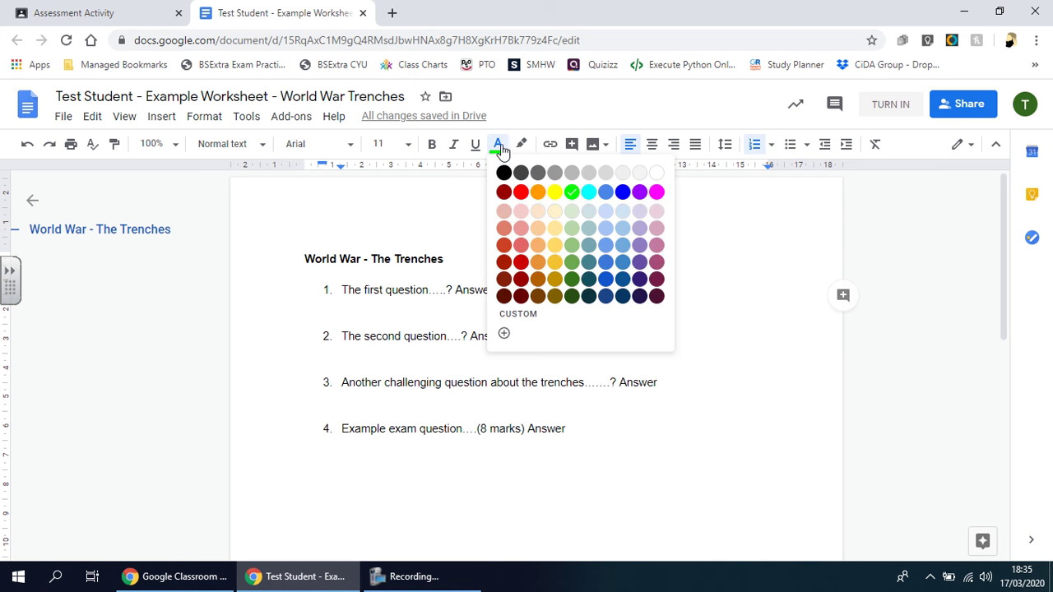
click(572, 279)
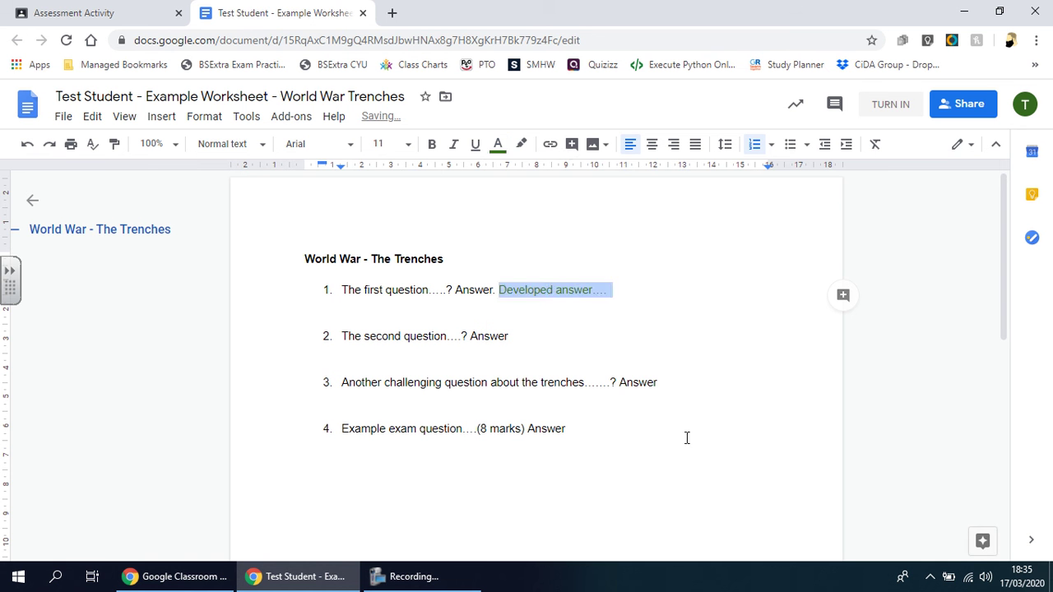
click(687, 438)
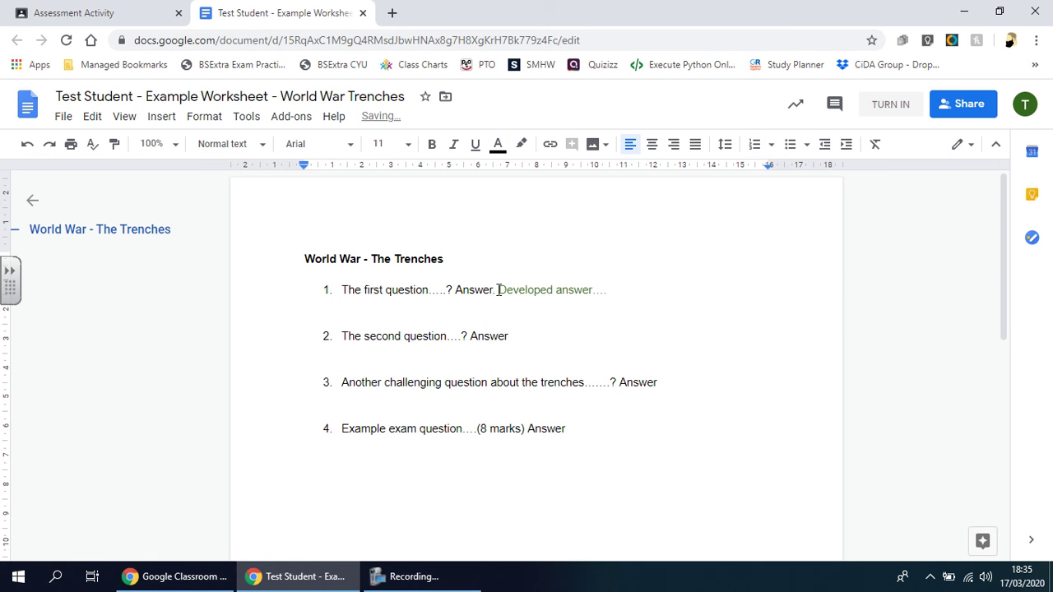
- Set the "Developed answer...." text to a medium green, one shade lighter than the dark green
drag(497, 289, 648, 289)
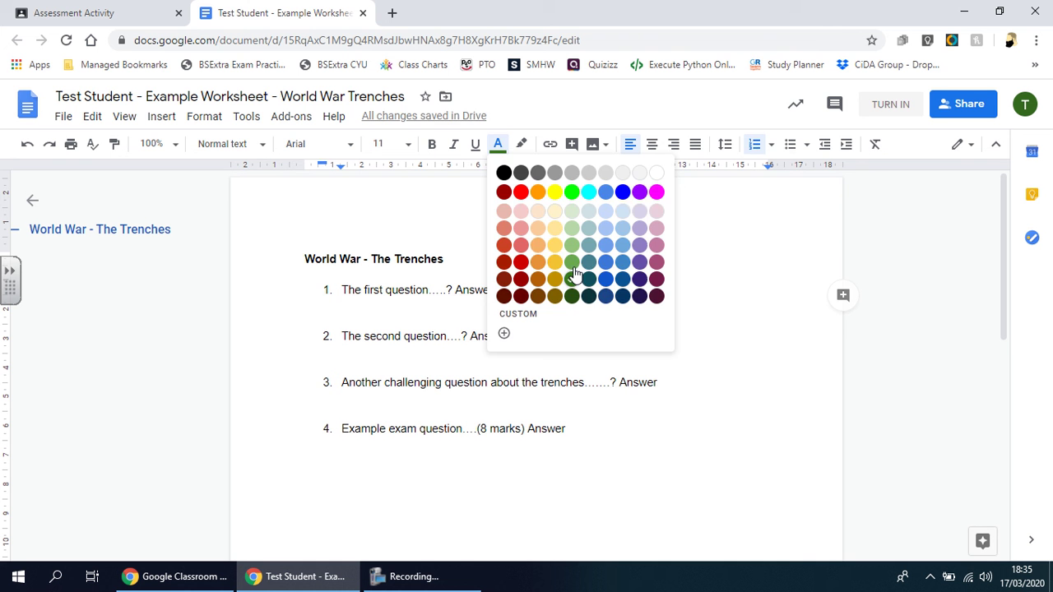
click(574, 265)
click(691, 409)
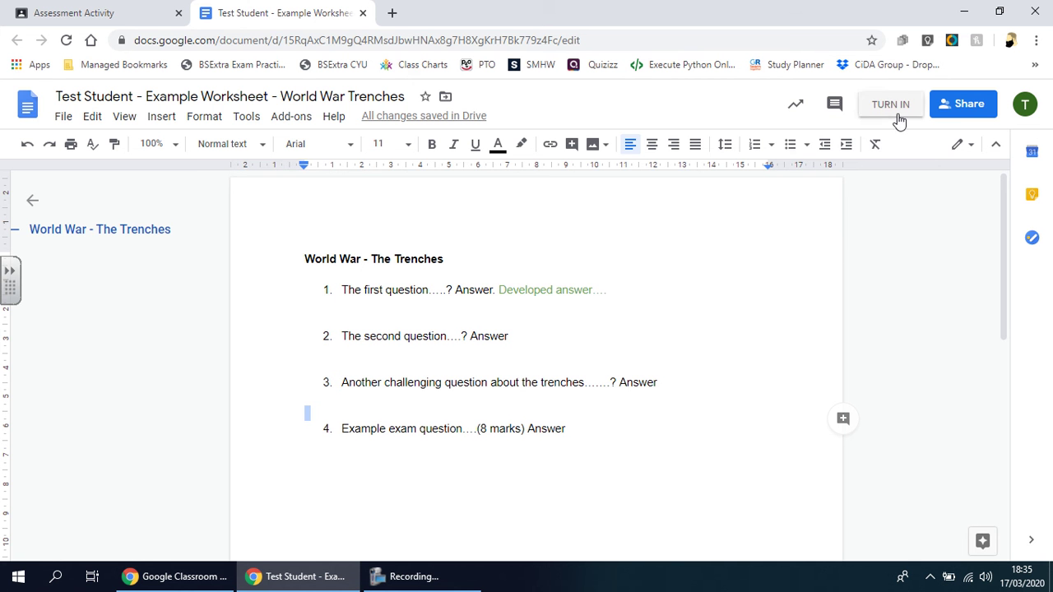
- Close the worksheet and hand in the Assessment Activity with the worksheet attached, confirming the submission
click(362, 14)
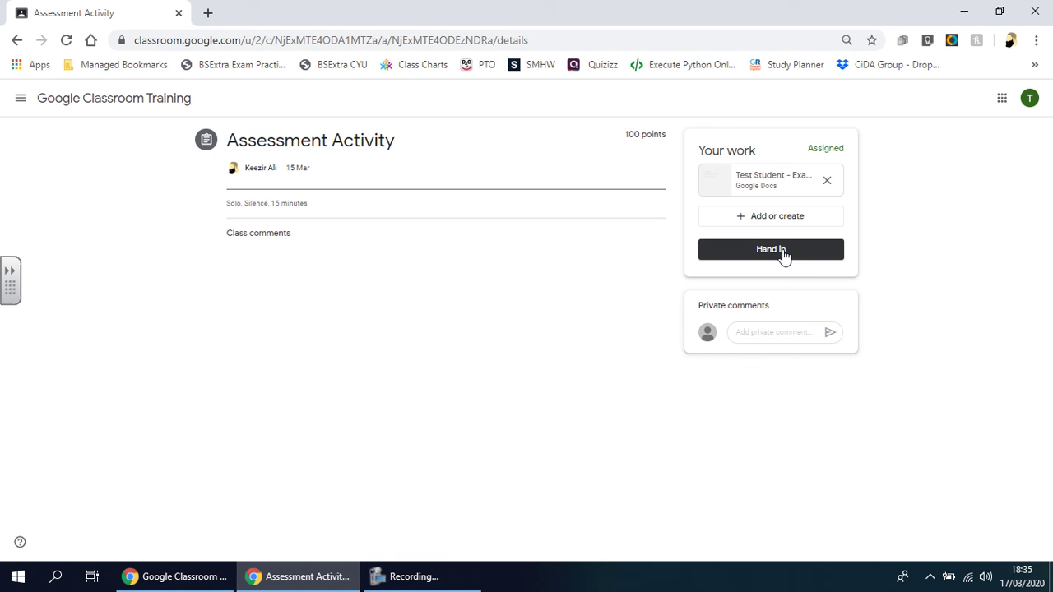
click(786, 332)
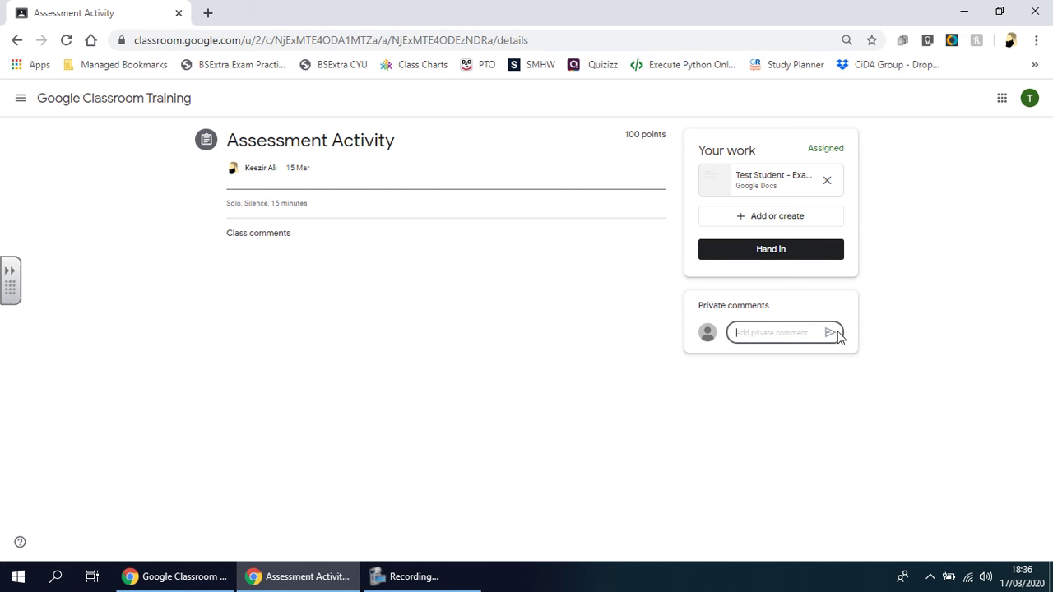
click(769, 254)
click(621, 364)
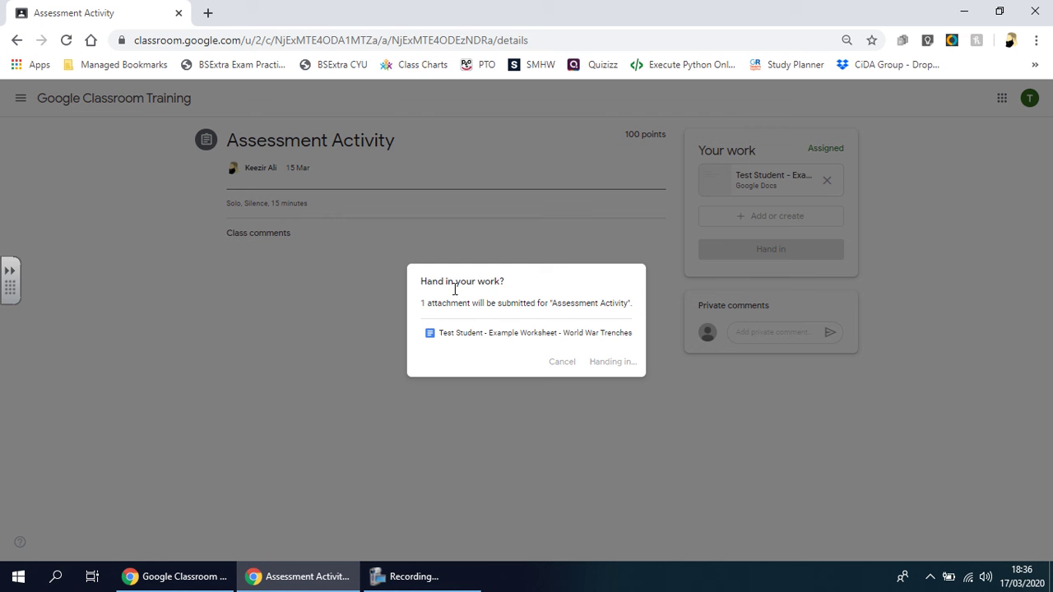